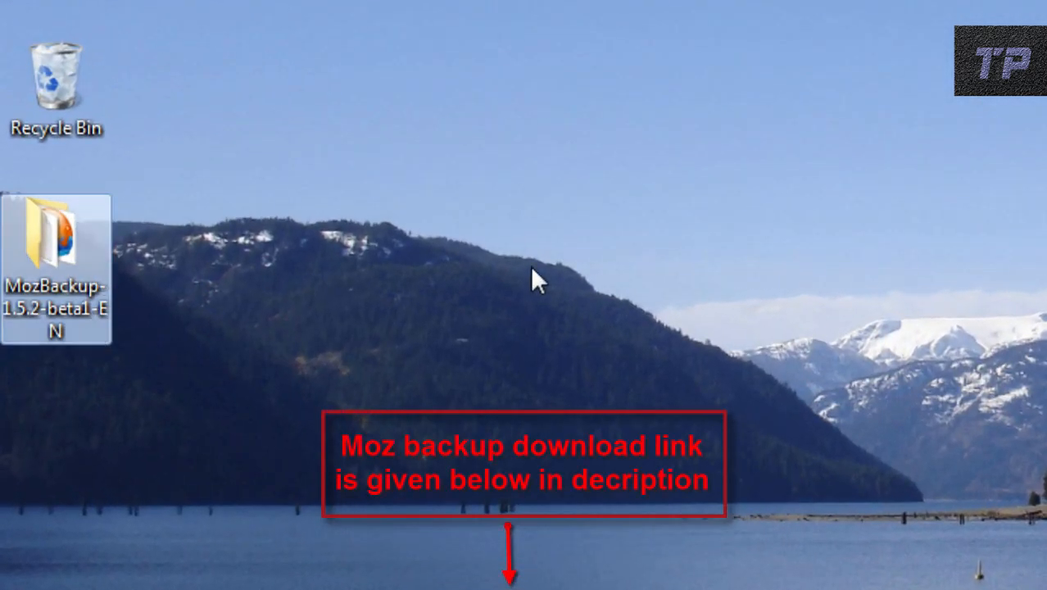
# Launch MozBackup from the MozBackup-1.5.2-beta1-EN folder on the desktop and continue past the welcome page
pyautogui.doubleClick(63, 276)
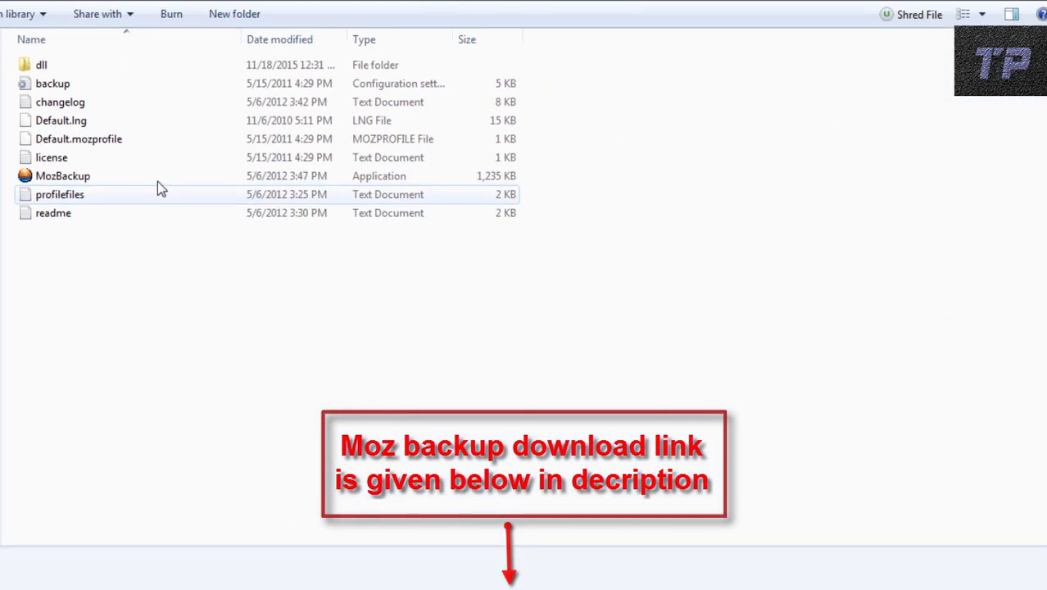
pyautogui.doubleClick(156, 182)
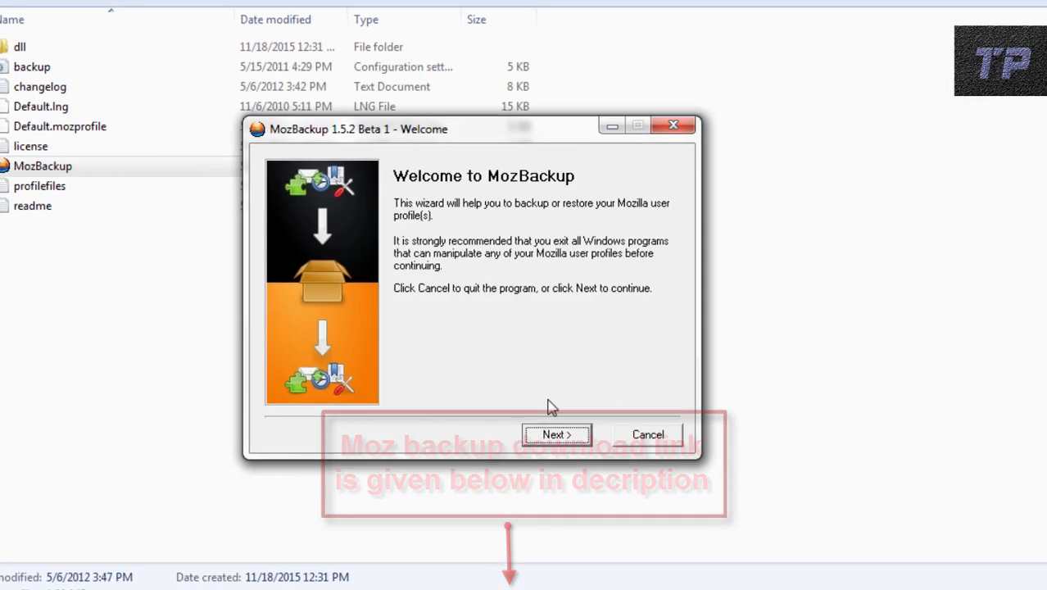
pyautogui.click(554, 435)
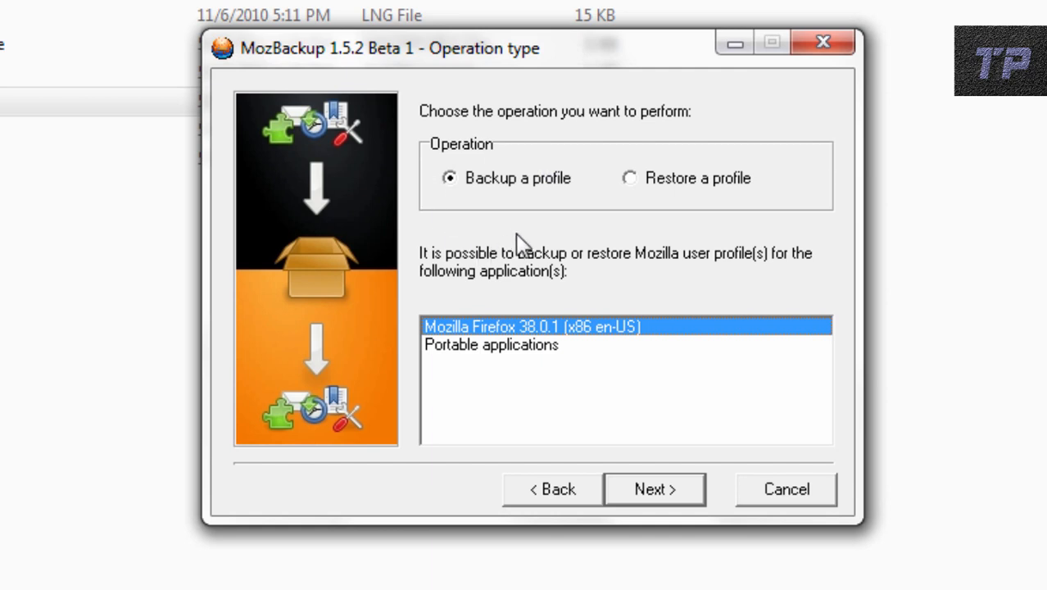
# Choose to back up a Mozilla Firefox 38.0.1 profile, closing the running Firefox and retrying to reach the profile selection
pyautogui.click(443, 181)
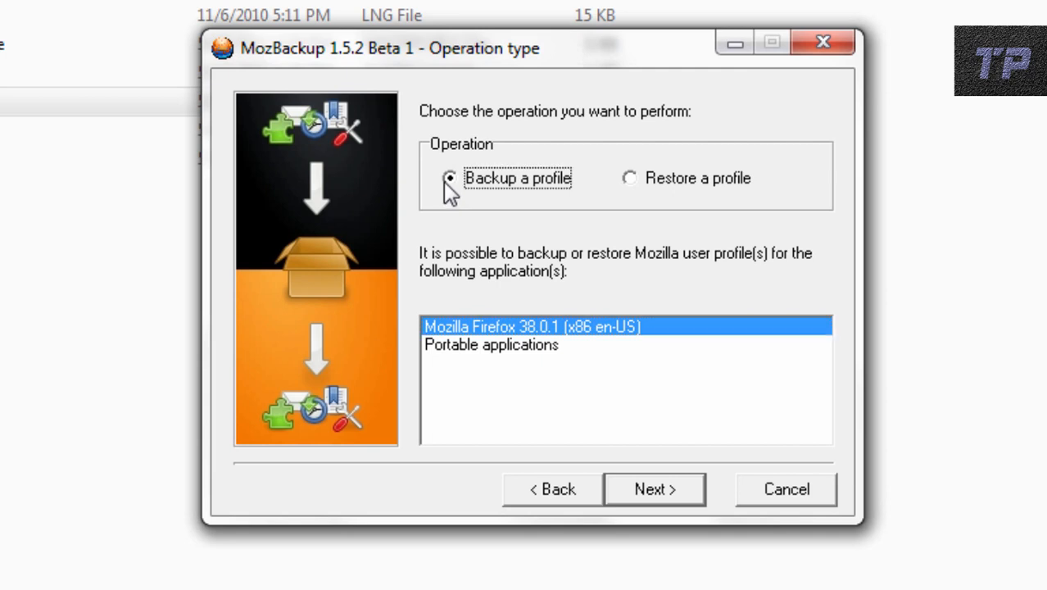
pyautogui.click(650, 490)
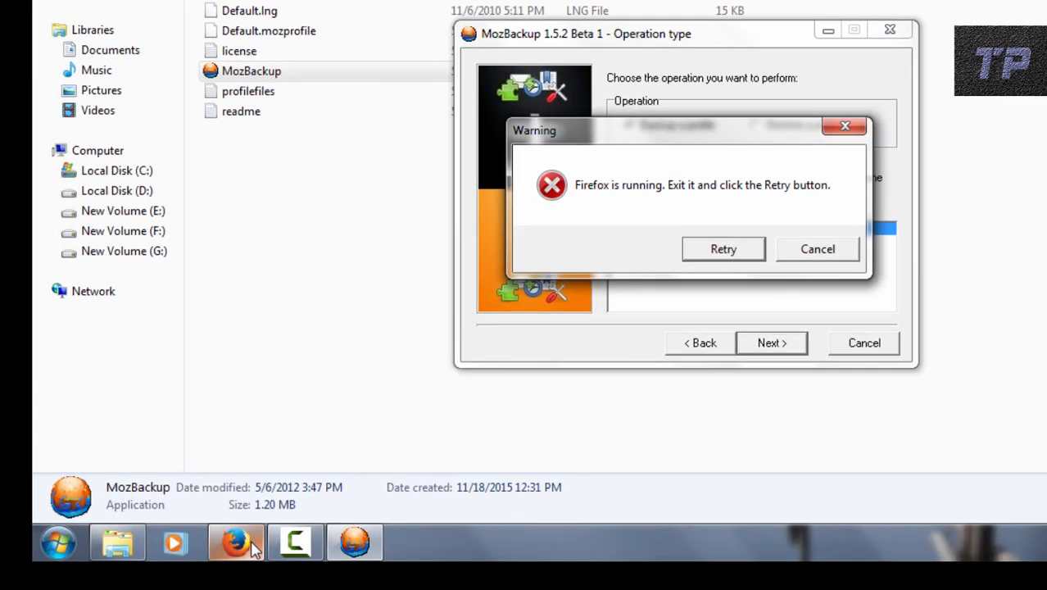
pyautogui.click(252, 548)
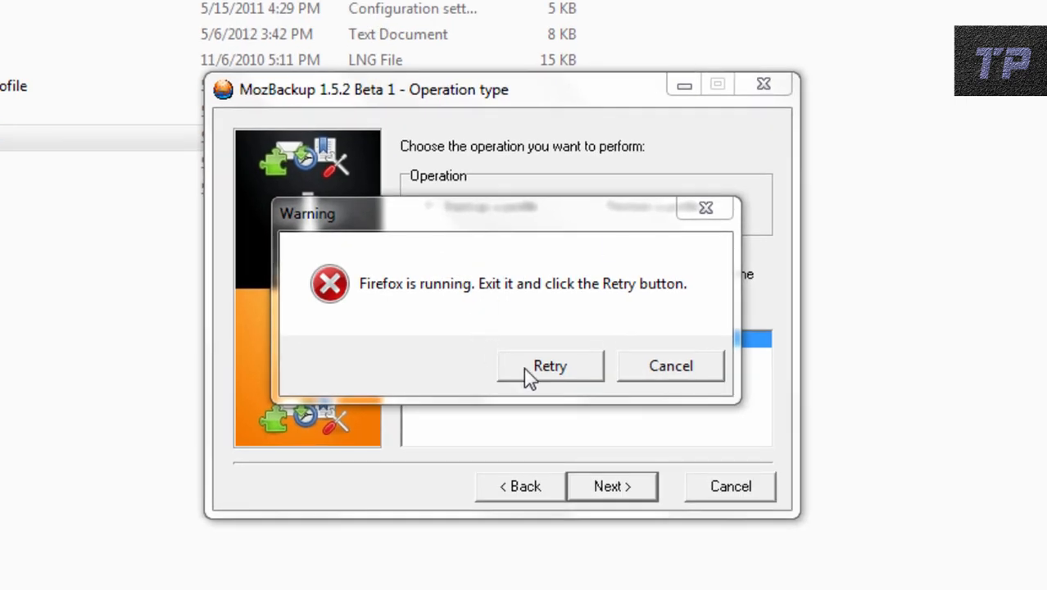
pyautogui.click(529, 376)
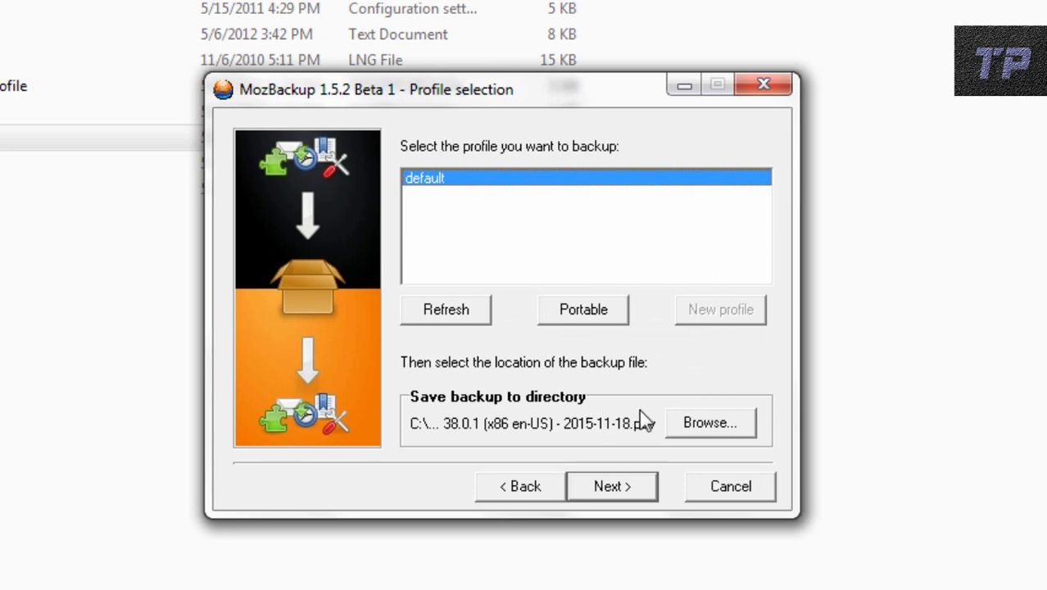
# Set the default profile's backup to save on the Desktop as Firefox 38.0.1 (x86 en-US) - 2015-11-18.pcv and continue
pyautogui.click(703, 432)
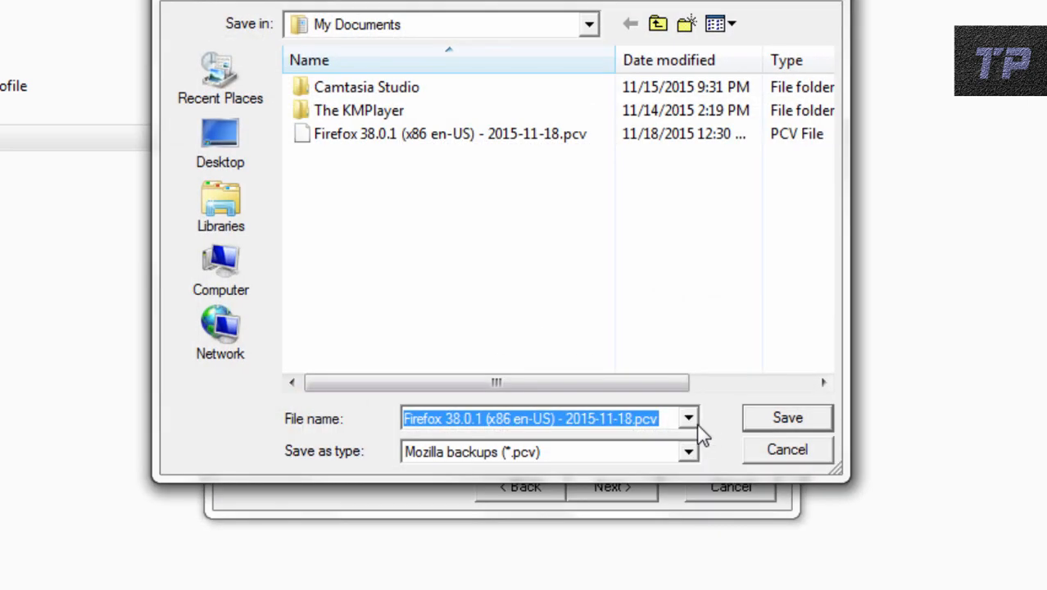
pyautogui.click(222, 164)
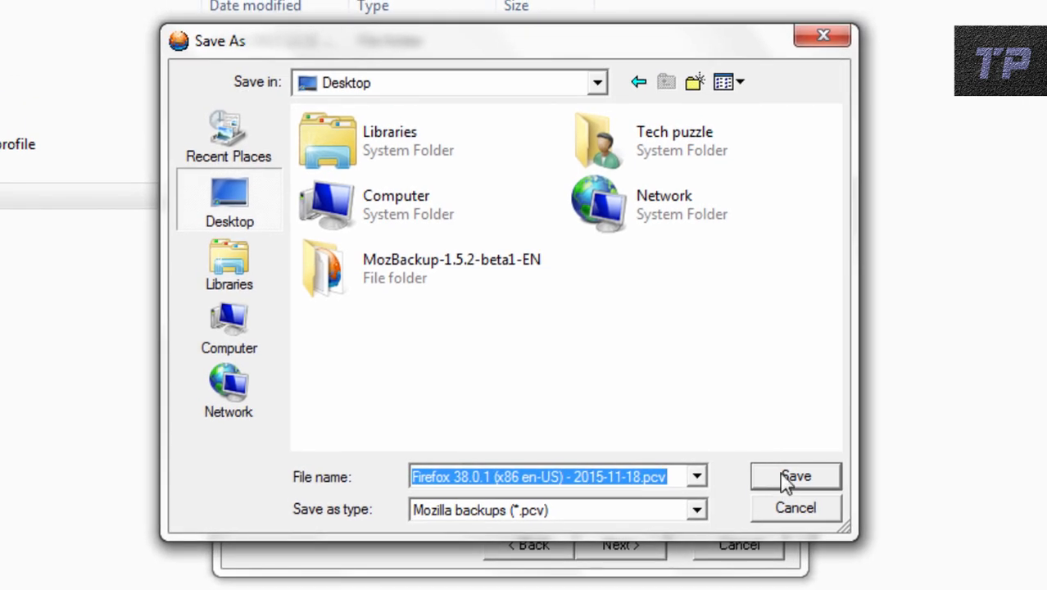
pyautogui.click(784, 481)
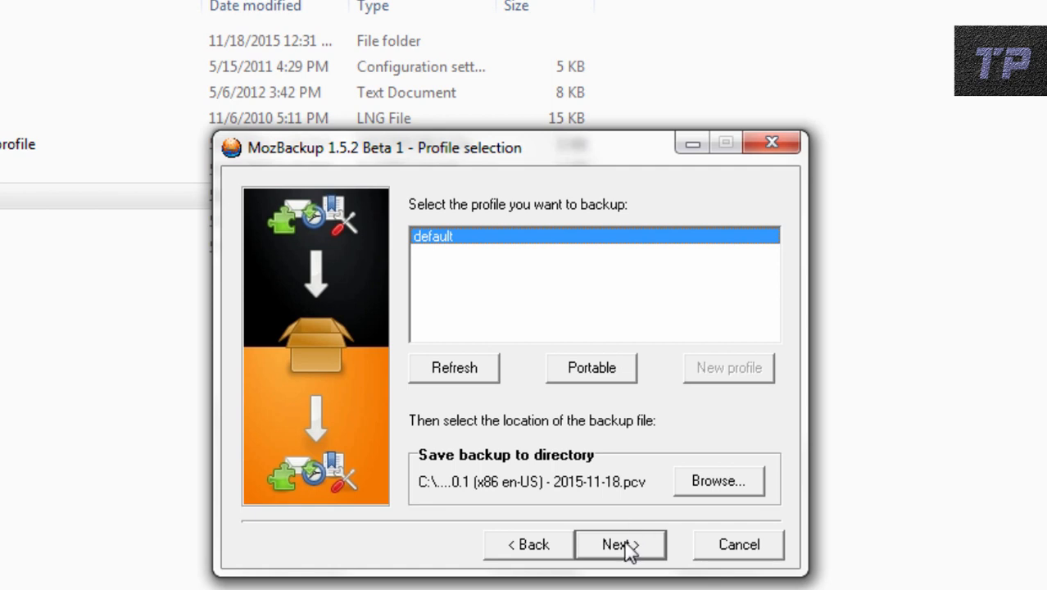
pyautogui.click(627, 547)
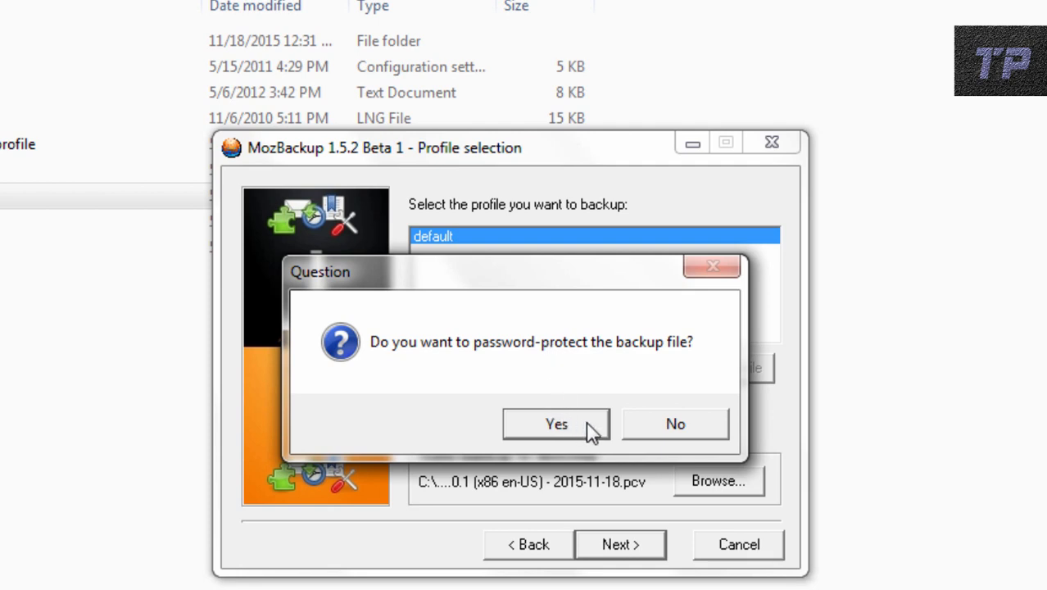
# Password-protect the backup file, entering and confirming the backup password
pyautogui.click(556, 423)
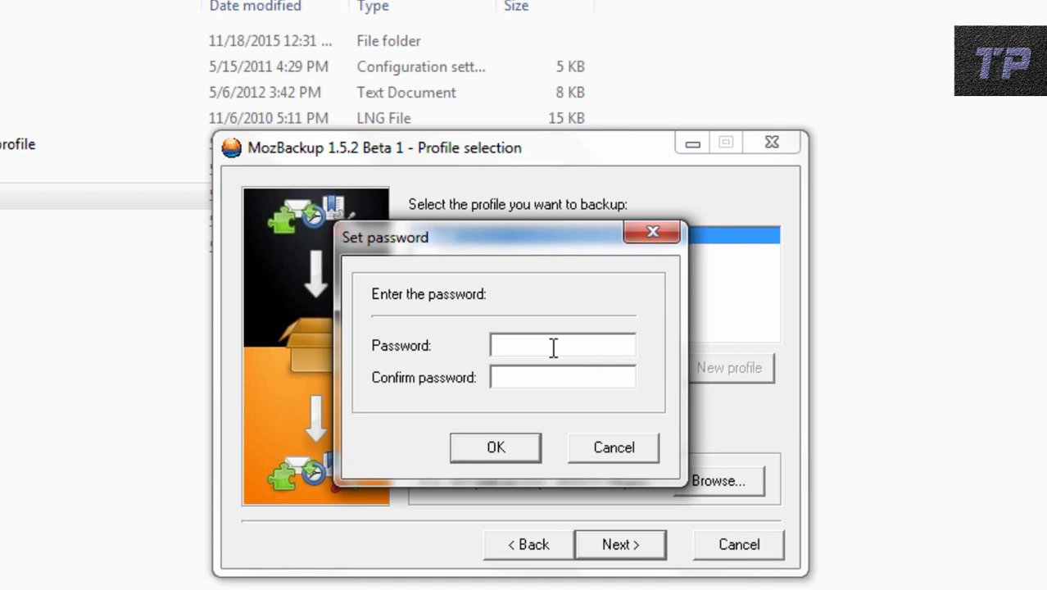
pyautogui.write('*****')
pyautogui.click(596, 379)
pyautogui.write('*****')
pyautogui.click(495, 449)
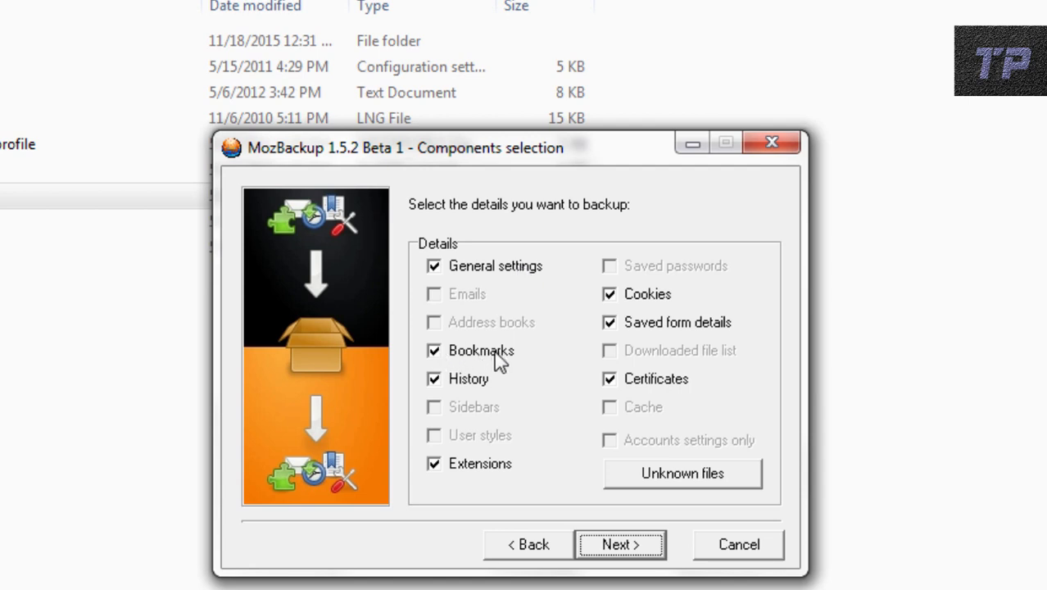
# Exclude History from the backed-up details, create the backup and finish the wizard
pyautogui.click(434, 379)
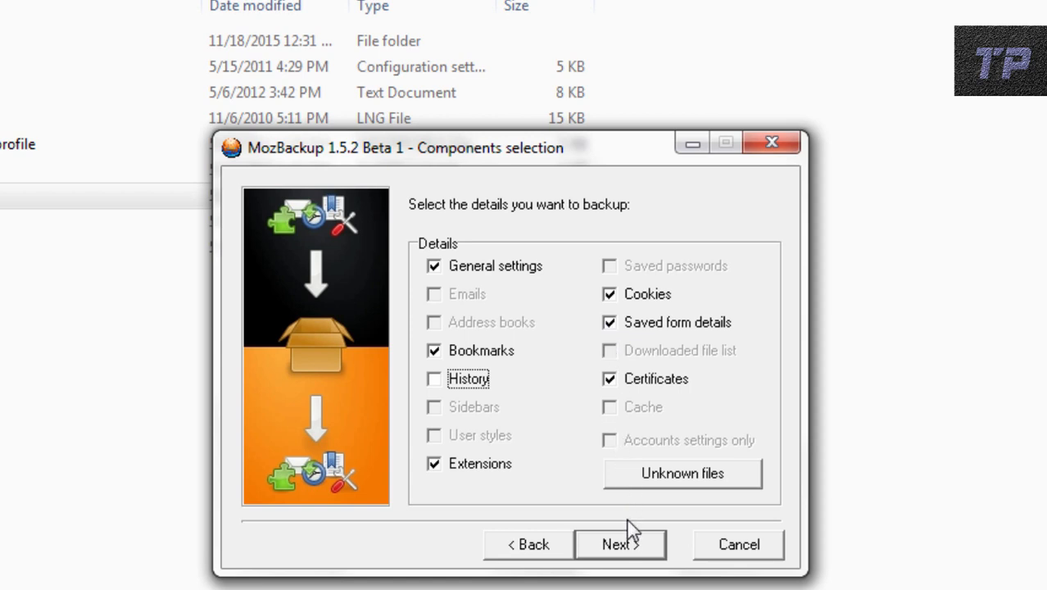
pyautogui.click(629, 549)
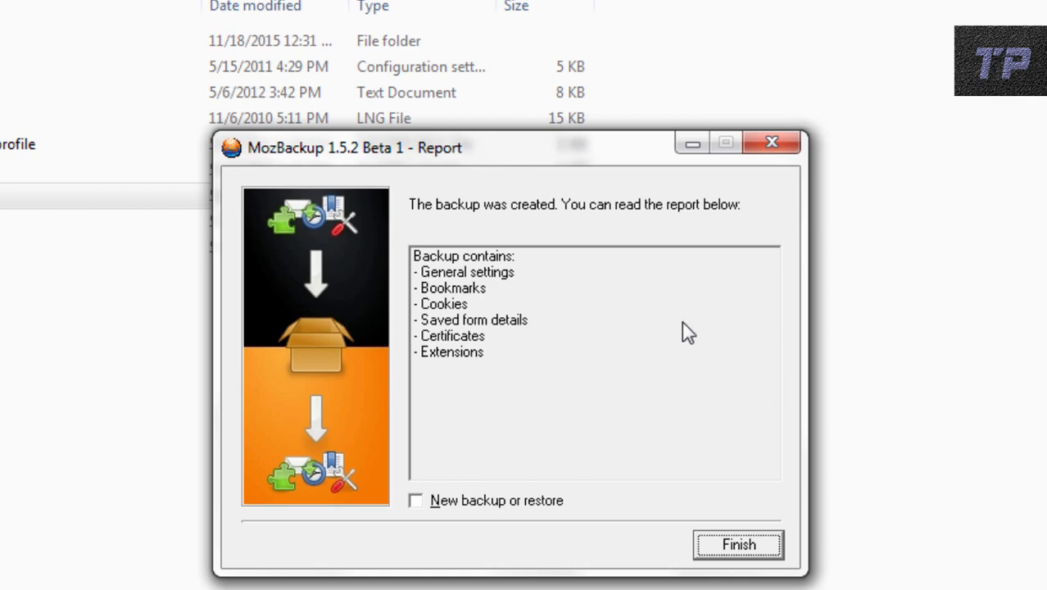
pyautogui.click(731, 547)
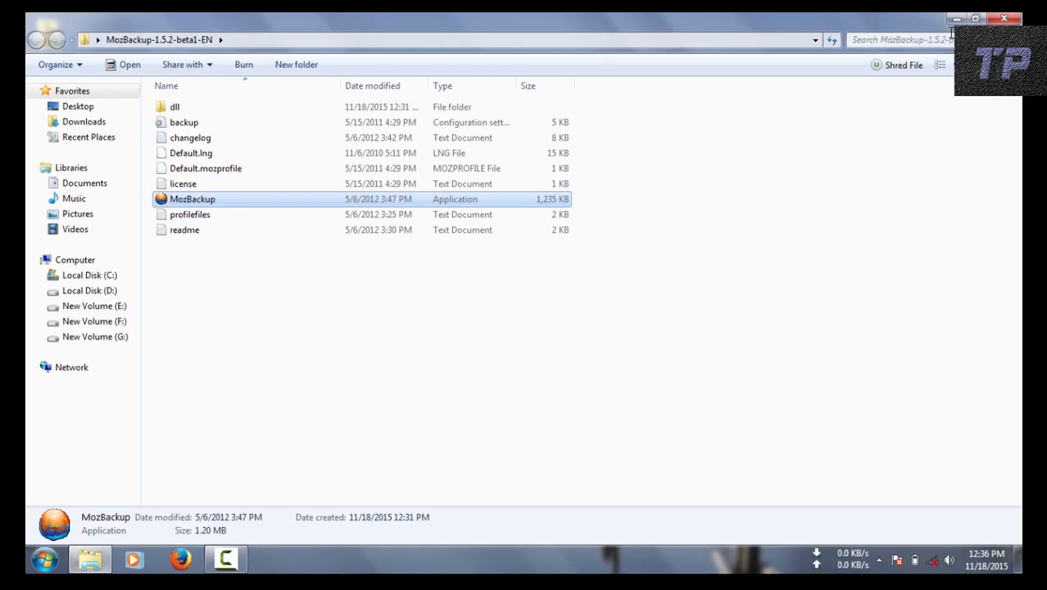
# Minimize the folder window and check the saved Firefox backup file on the desktop
pyautogui.click(956, 18)
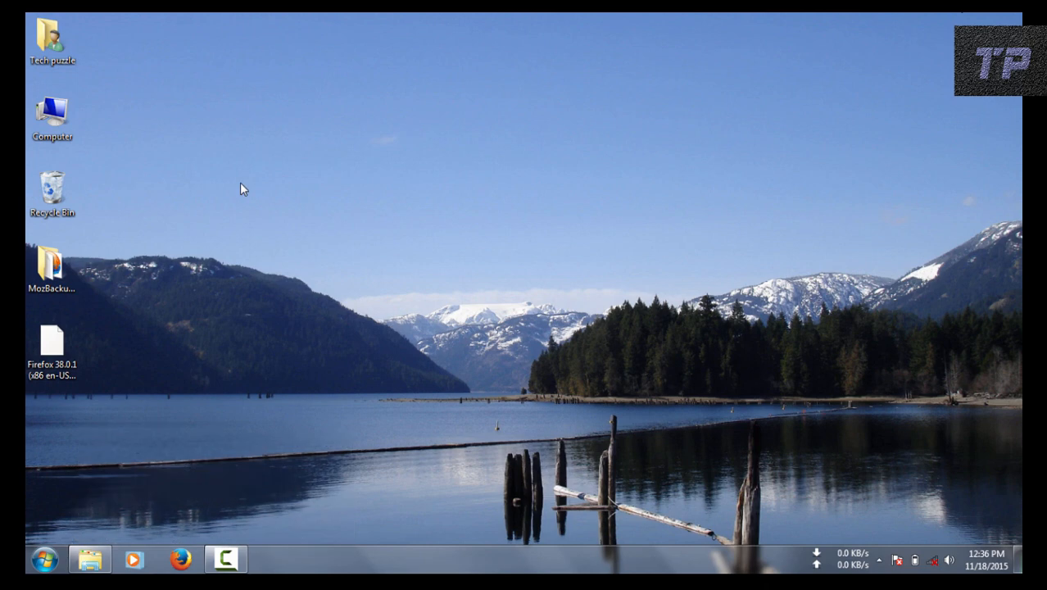
pyautogui.click(68, 350)
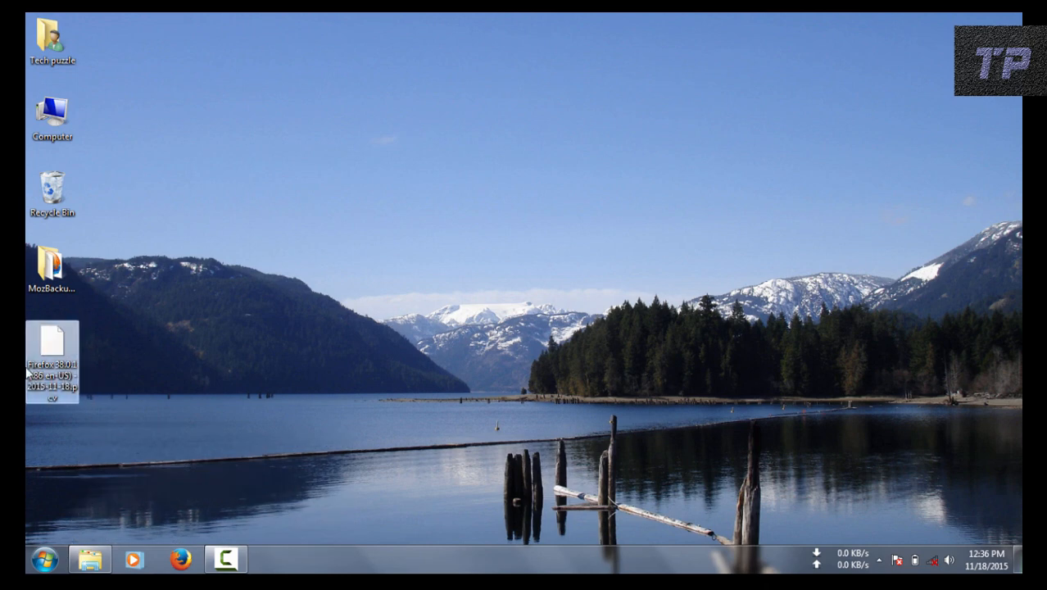
pyautogui.click(220, 391)
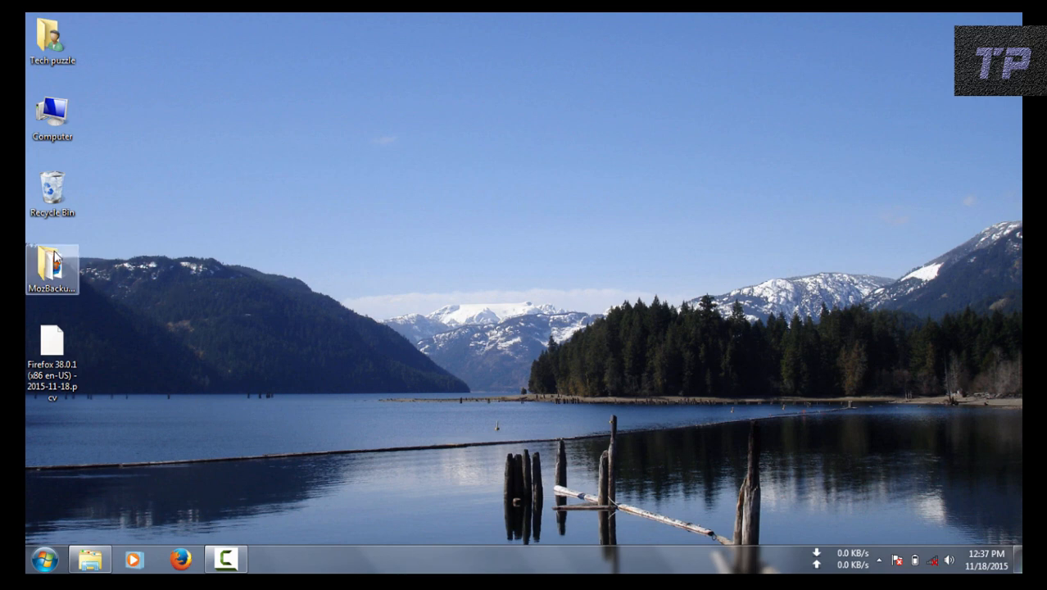
# Relaunch MozBackup from its desktop folder and choose to restore a Mozilla Firefox 38.0.1 profile
pyautogui.doubleClick(69, 274)
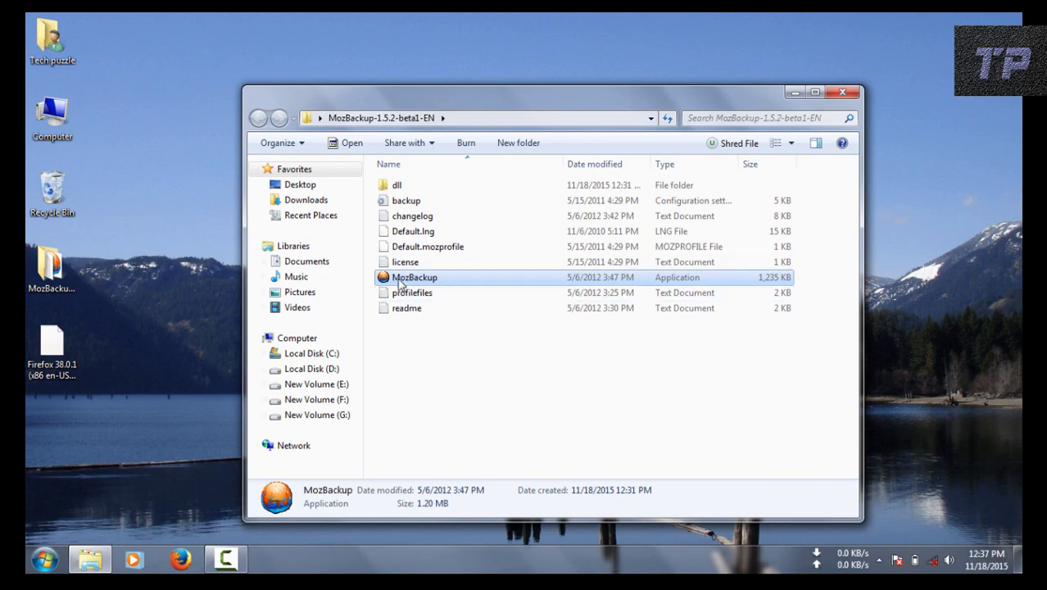
pyautogui.doubleClick(399, 279)
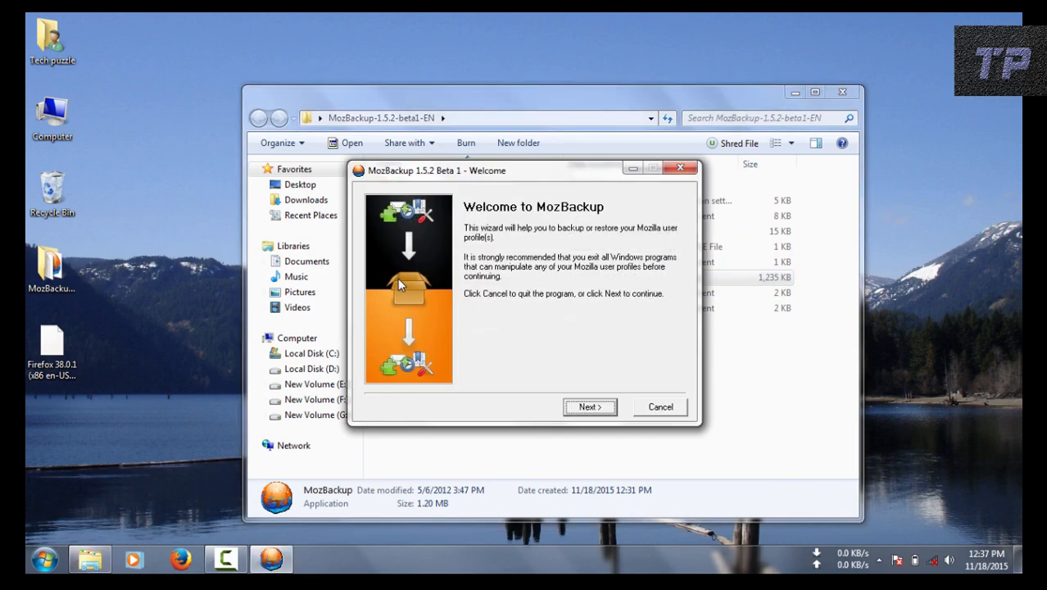
pyautogui.click(595, 407)
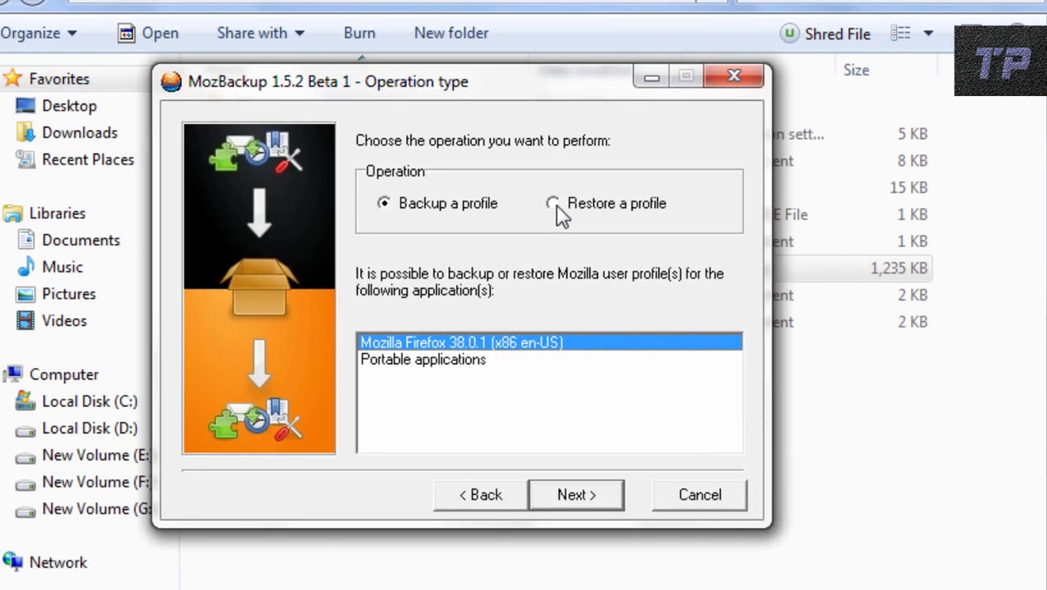
pyautogui.click(555, 205)
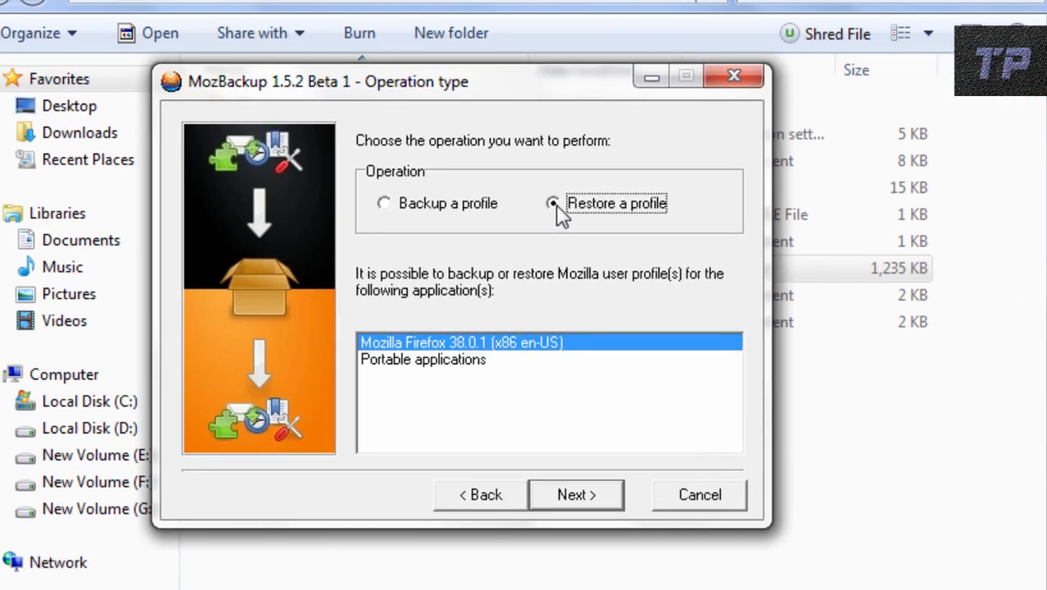
pyautogui.click(573, 496)
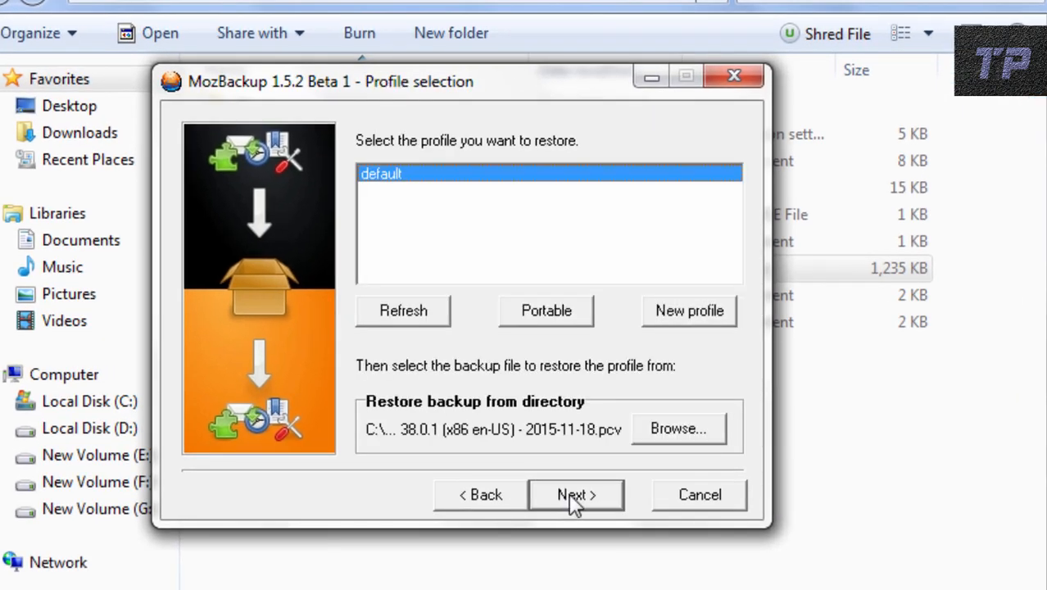
# Pick the Firefox 38.0.1 (x86 en-US) - 2015-11-18.pcv backup on the Desktop as the restore source and enter its password
pyautogui.click(688, 429)
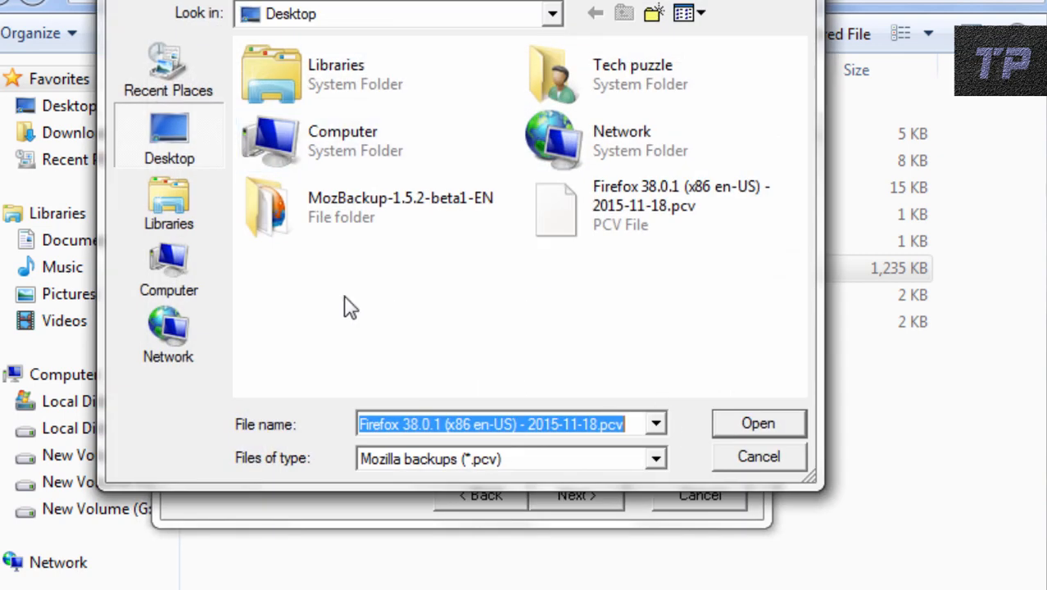
pyautogui.doubleClick(617, 206)
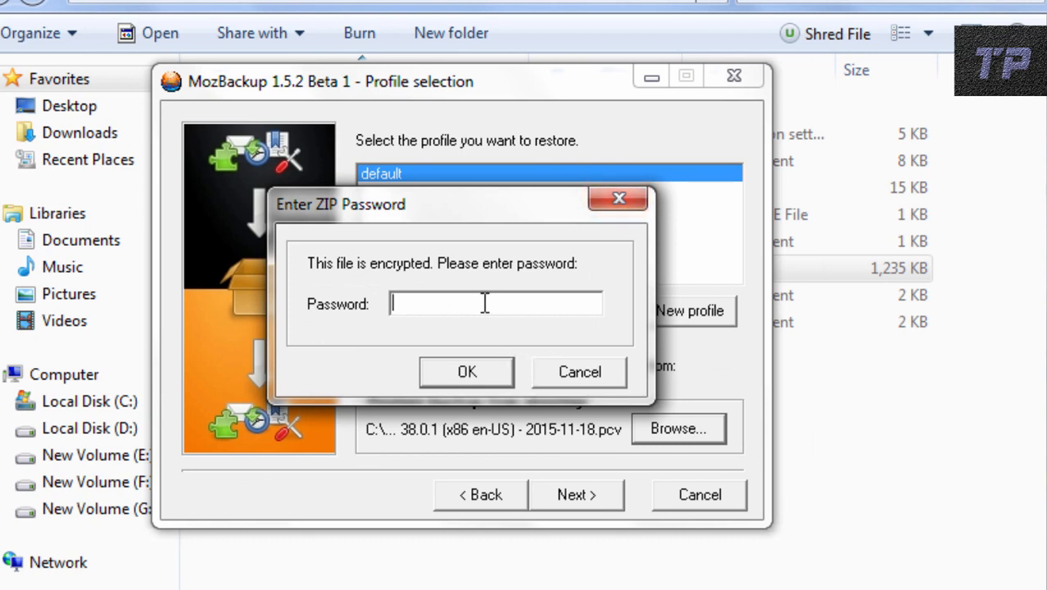
pyautogui.write('*****')
pyautogui.click(442, 378)
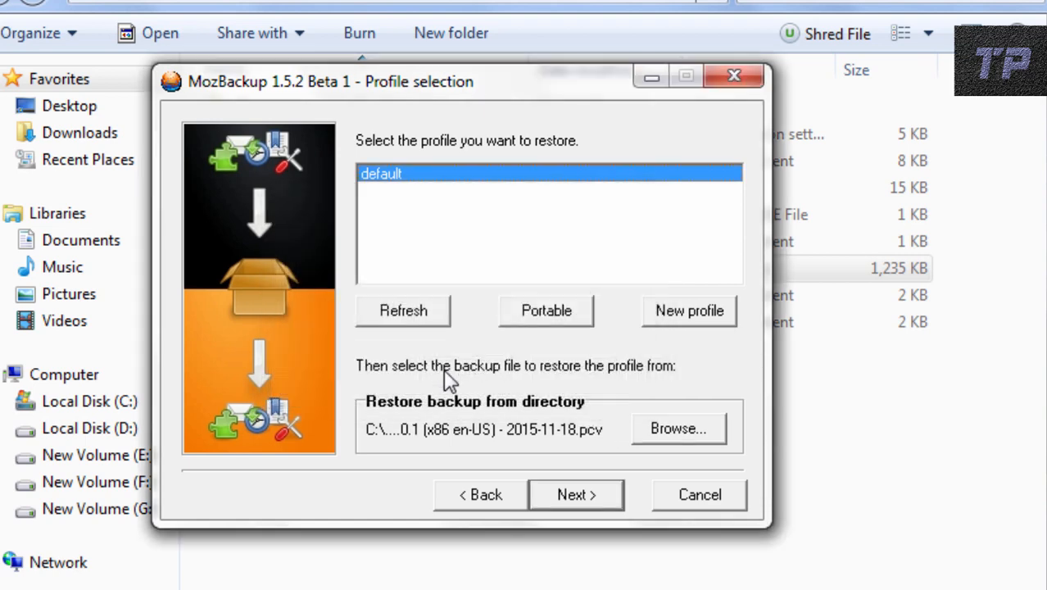
pyautogui.click(579, 494)
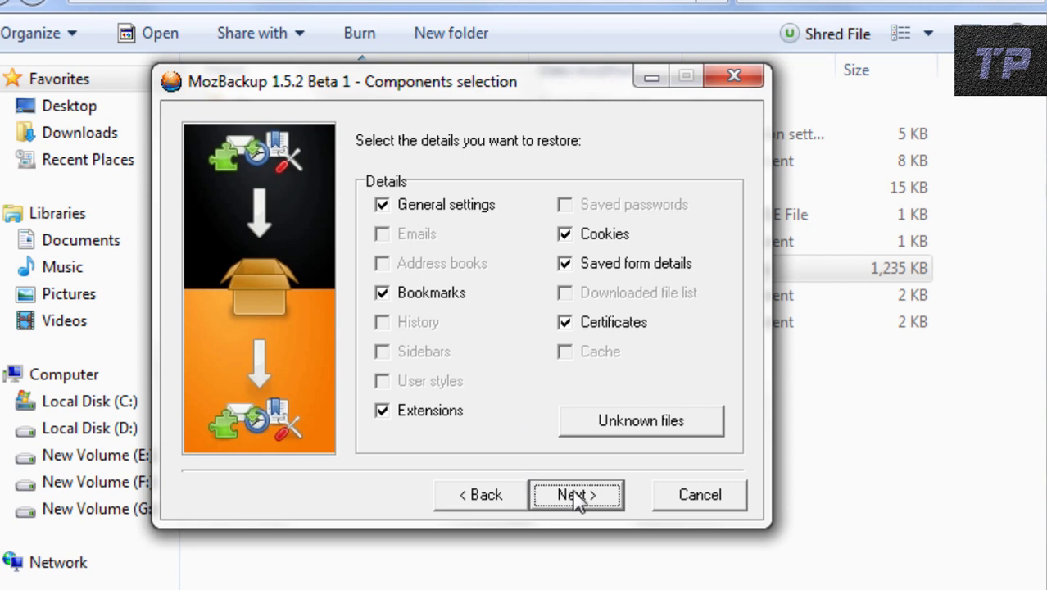
# Exclude General settings from the restore, allow overwriting the profile's existing files, and finish the wizard once restored
pyautogui.click(383, 207)
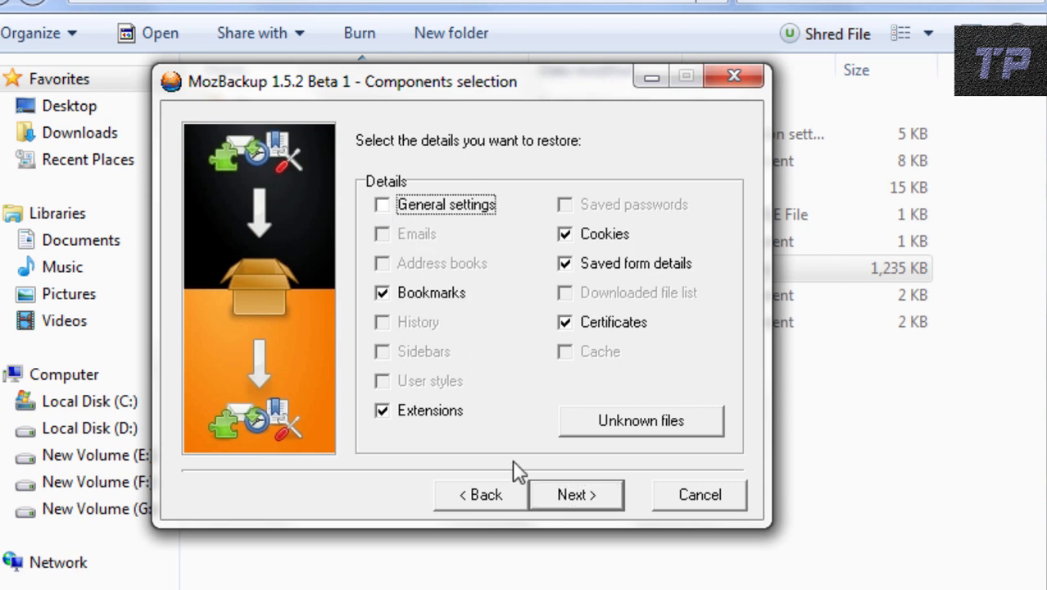
pyautogui.click(573, 500)
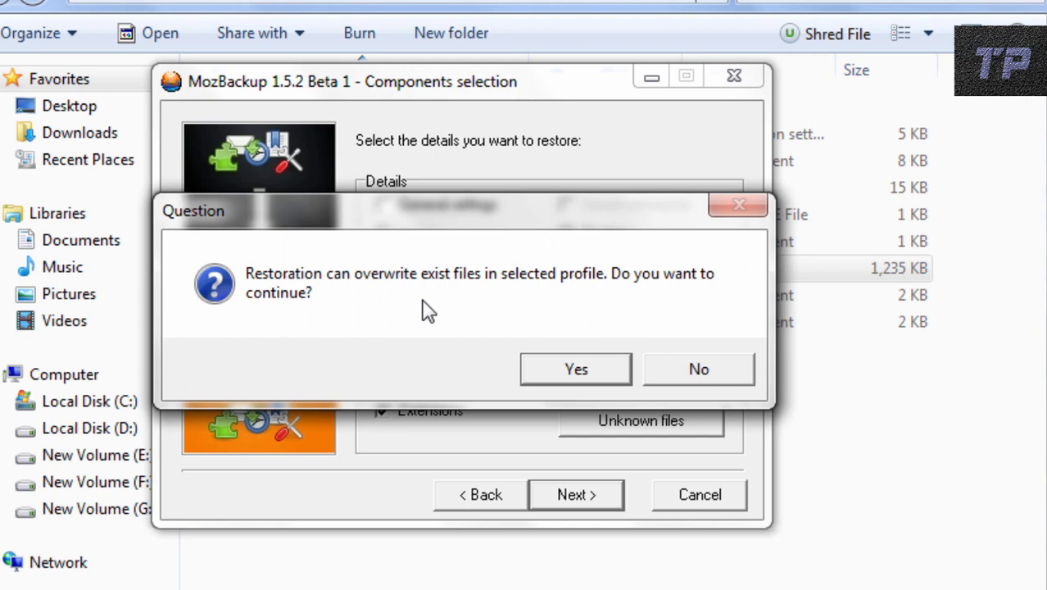
pyautogui.click(551, 373)
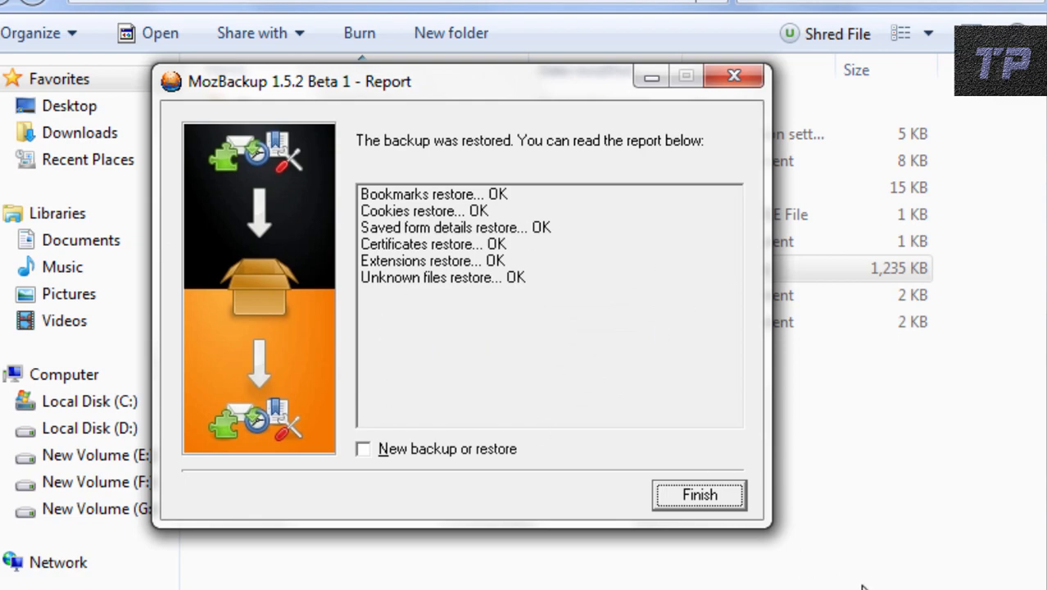
pyautogui.click(709, 499)
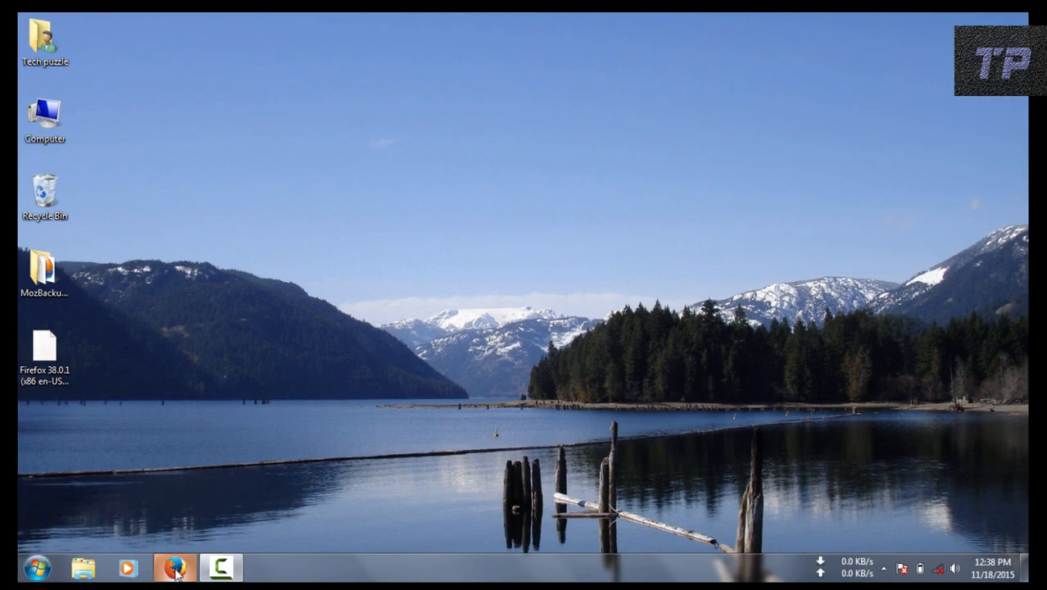
# Switch to Firefox and check the browsing history list in the restored profile
pyautogui.click(175, 568)
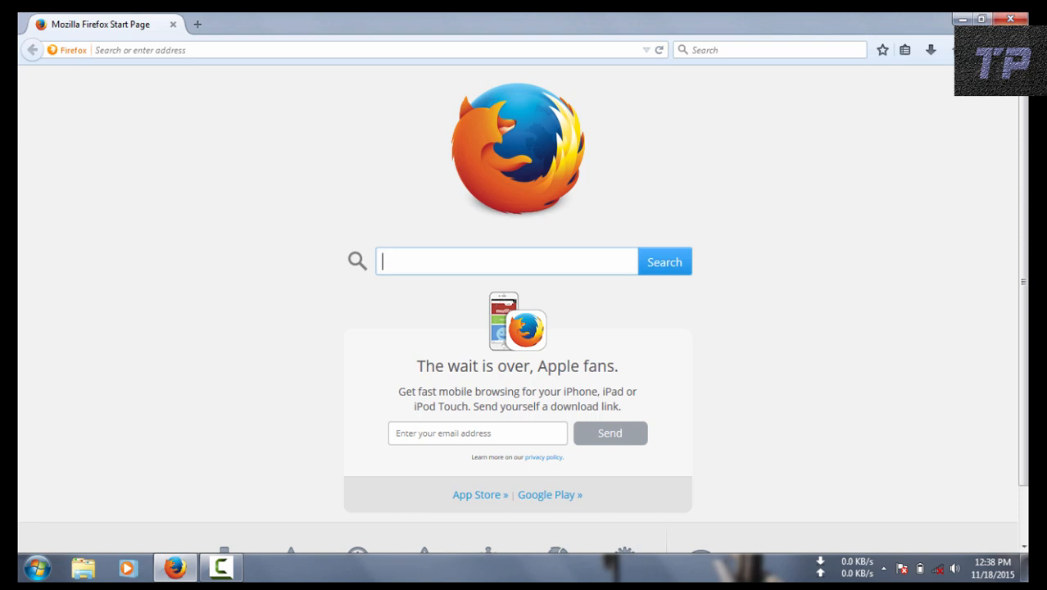
pyautogui.click(954, 50)
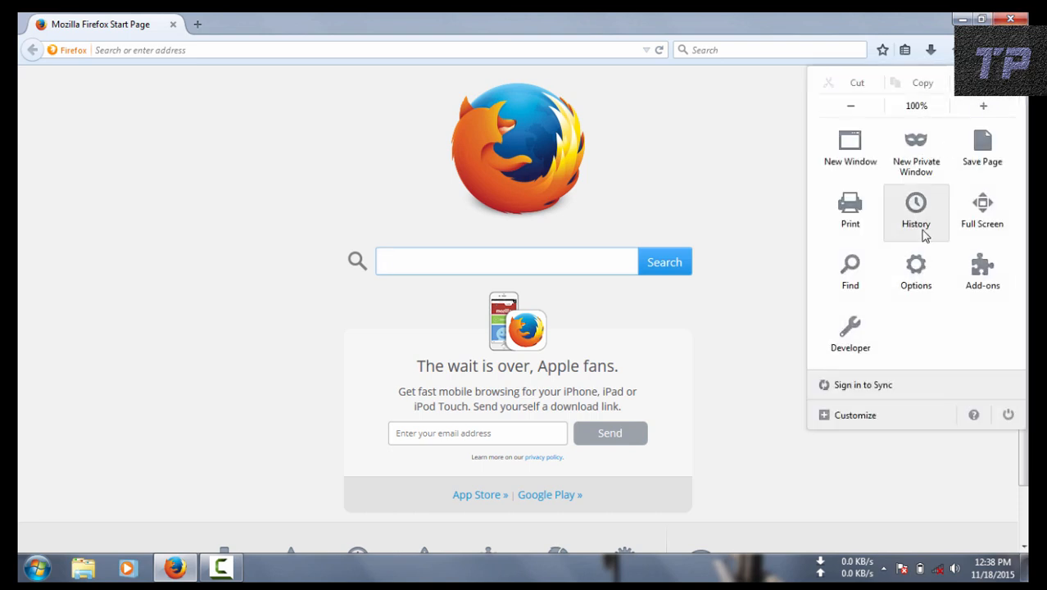
pyautogui.click(925, 234)
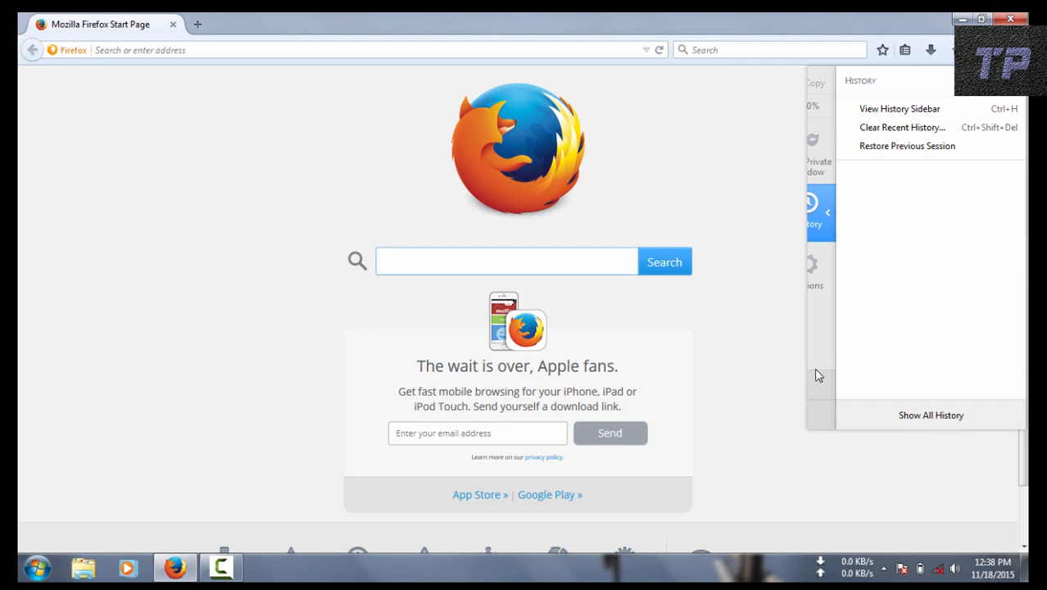
pyautogui.click(735, 132)
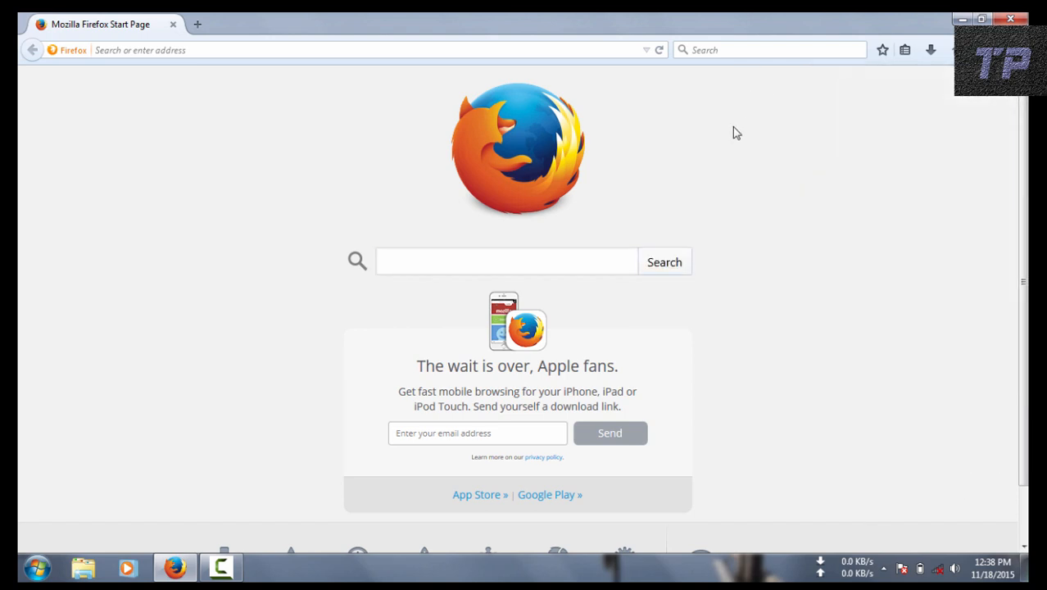